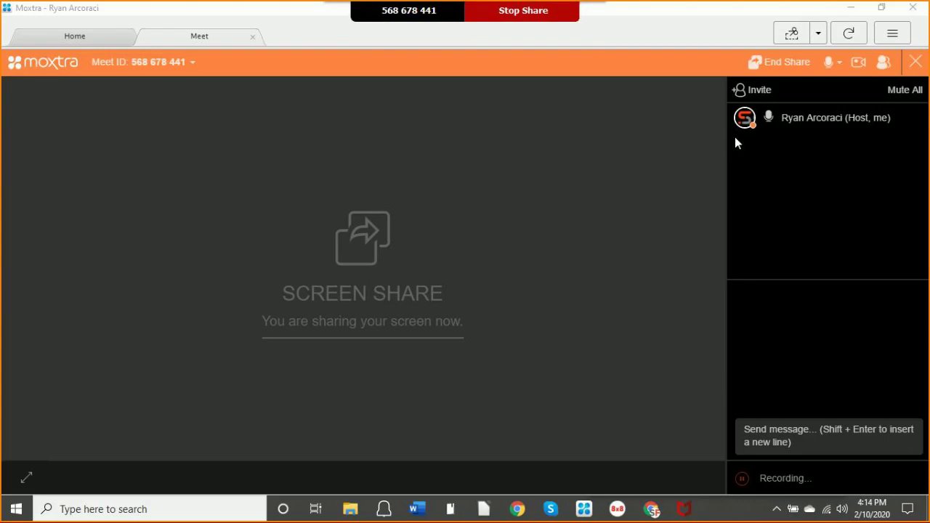
Minimize the Moxtra meeting window and view the plans on the Soffront pricing page
{"action": "left_click", "coordinate": [850, 10]}
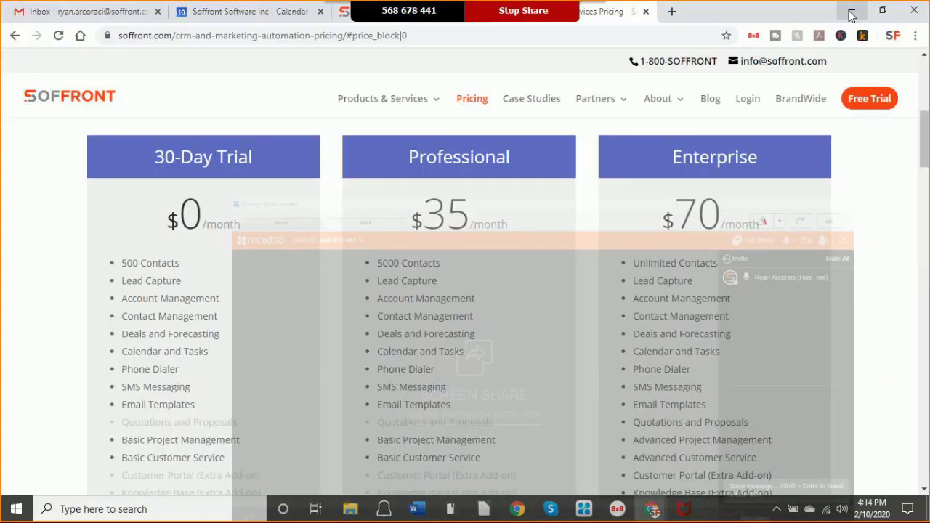
{"action": "scroll", "coordinate": [674, 260], "scroll_direction": "up", "scroll_amount": 1}
{"action": "scroll", "coordinate": [674, 261], "scroll_direction": "down", "scroll_amount": 1}
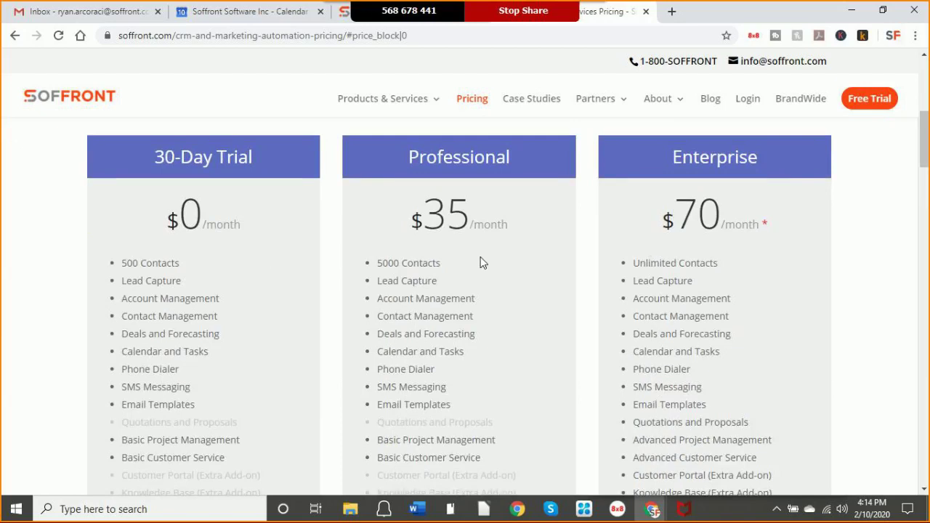
{"action": "mouse_move", "coordinate": [605, 14]}
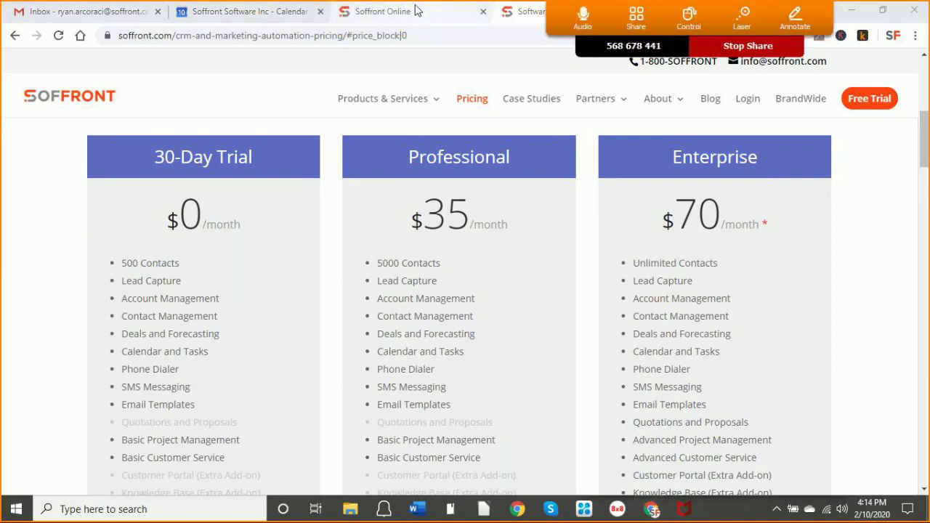
Switch to the Soffront Online CRM and open the Accounts Home page of the Sales module
{"action": "left_click", "coordinate": [417, 11]}
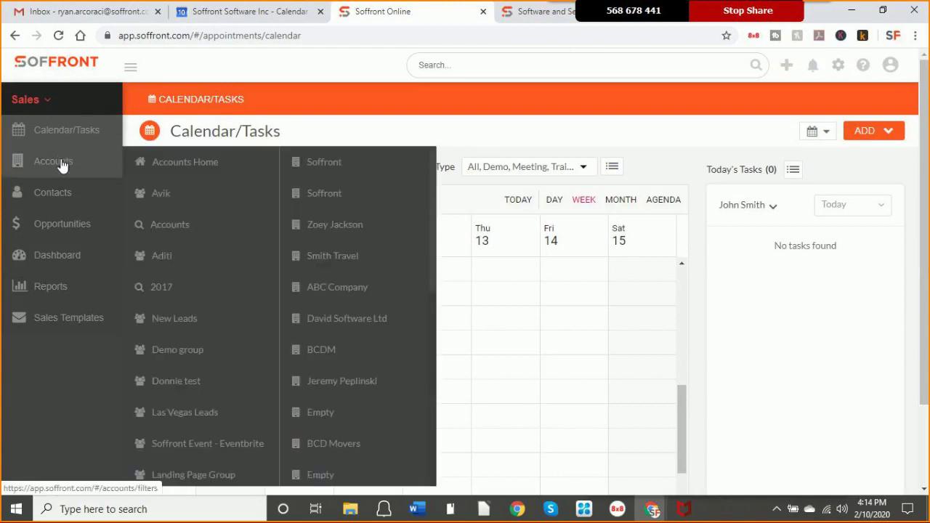
{"action": "mouse_move", "coordinate": [57, 201]}
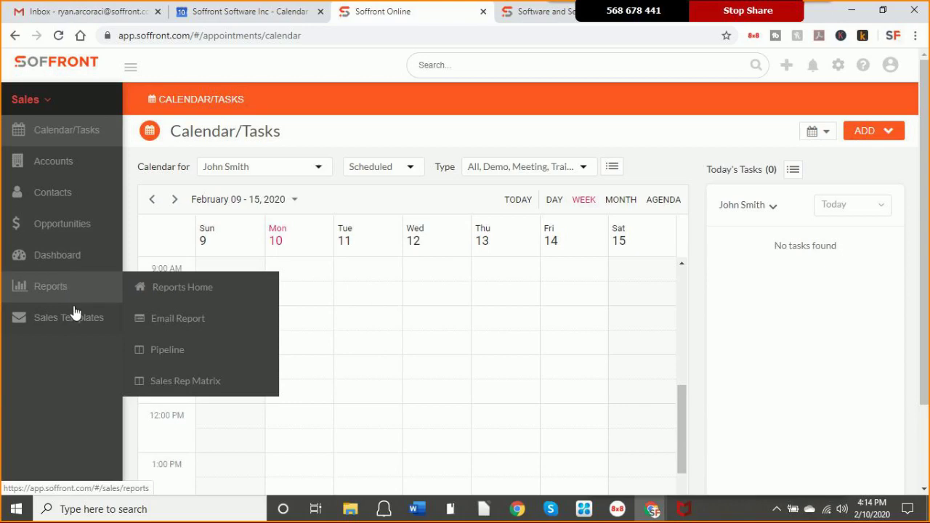
{"action": "mouse_move", "coordinate": [75, 320]}
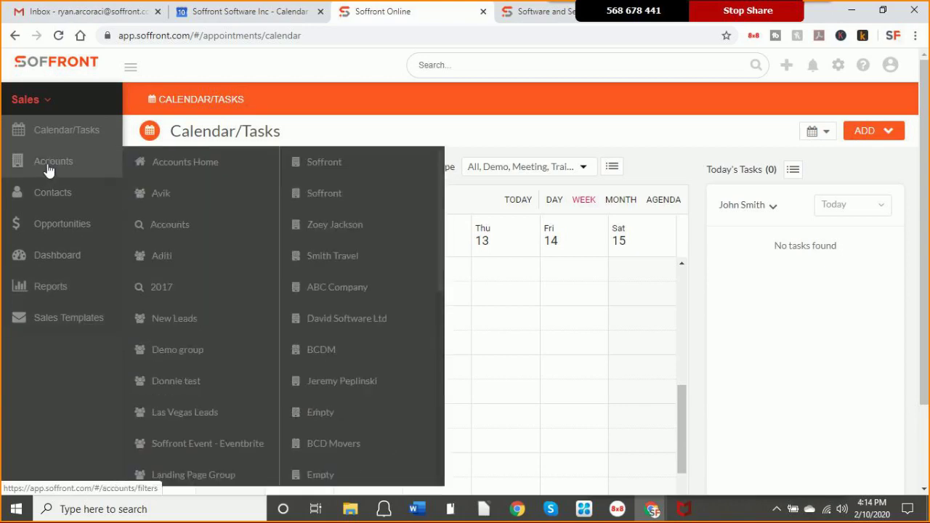
{"action": "left_click", "coordinate": [46, 170]}
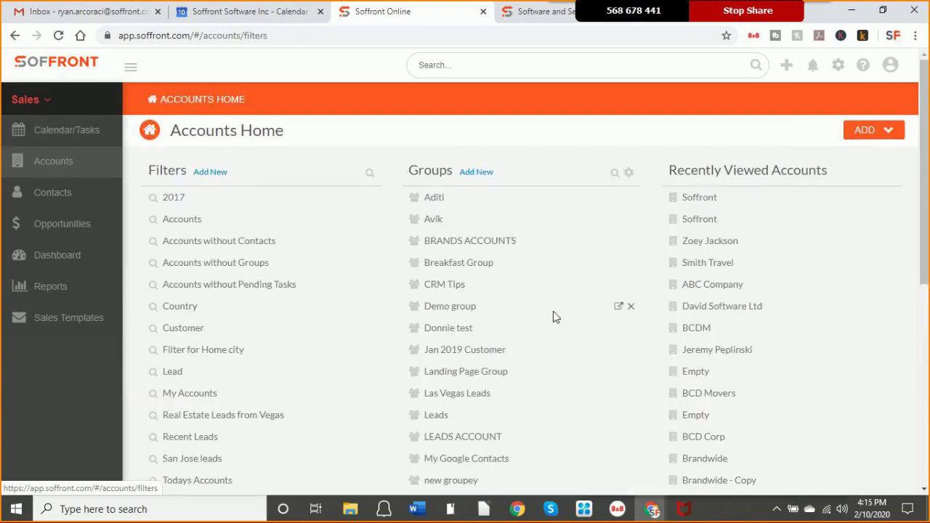
Look through the account filters and groups, and open the New Leads group
{"action": "scroll", "coordinate": [552, 313], "scroll_direction": "down", "scroll_amount": 3}
{"action": "scroll", "coordinate": [553, 312], "scroll_direction": "up", "scroll_amount": 3}
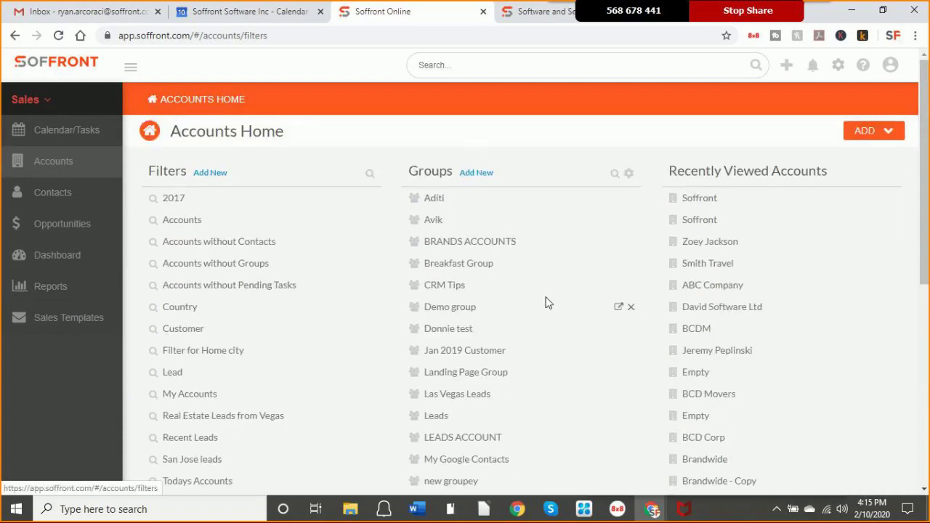
{"action": "scroll", "coordinate": [548, 303], "scroll_direction": "down", "scroll_amount": 1}
{"action": "scroll", "coordinate": [542, 302], "scroll_direction": "up", "scroll_amount": 1}
{"action": "scroll", "coordinate": [538, 308], "scroll_direction": "down", "scroll_amount": 1}
{"action": "scroll", "coordinate": [539, 308], "scroll_direction": "down", "scroll_amount": 1}
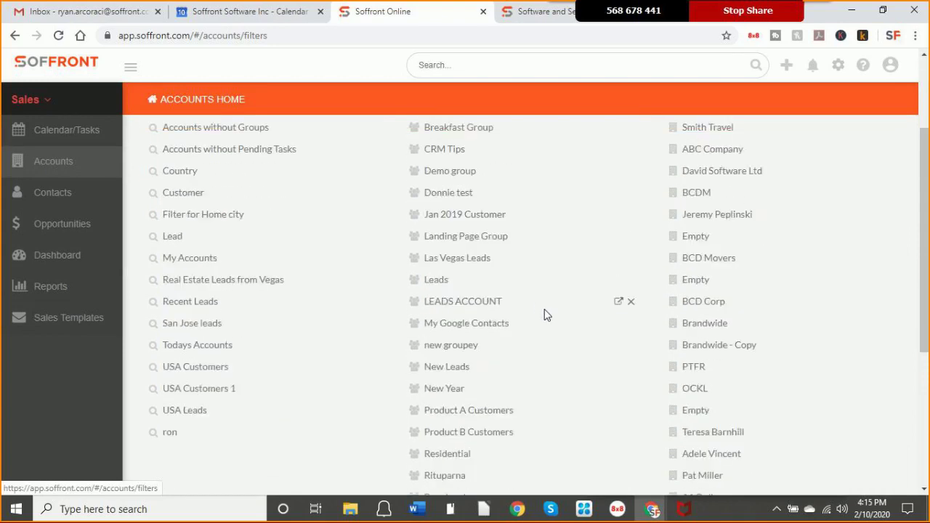
{"action": "left_click", "coordinate": [445, 369]}
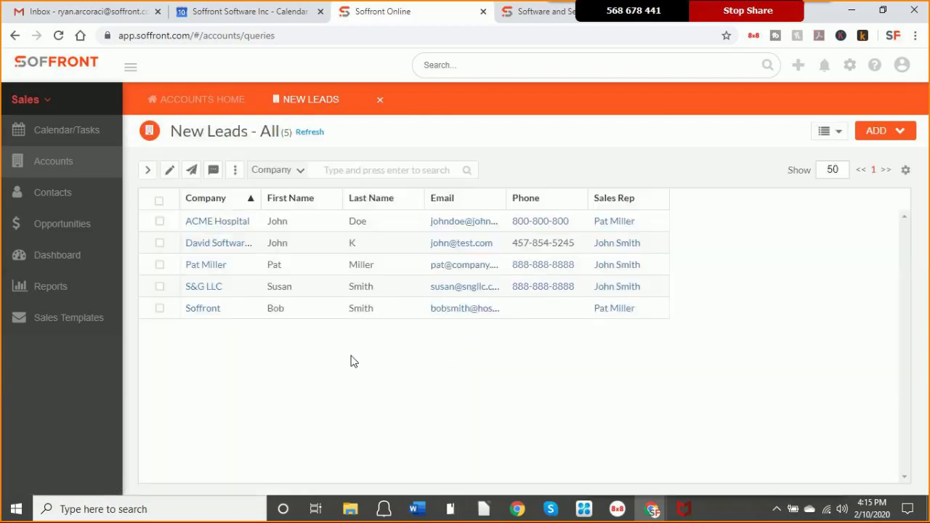
Open the S&G LLC account from the New Leads list and review its notes history
{"action": "left_click", "coordinate": [205, 288]}
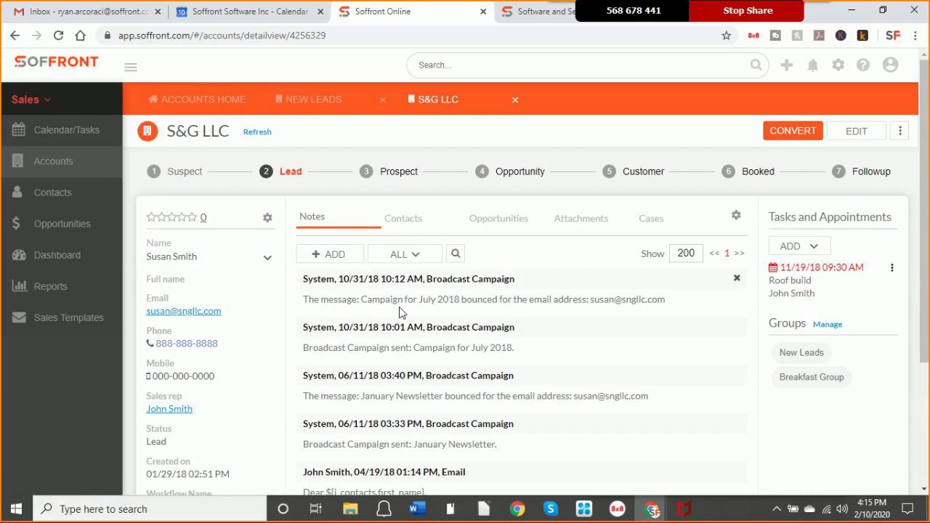
{"action": "scroll", "coordinate": [438, 303], "scroll_direction": "down", "scroll_amount": 3}
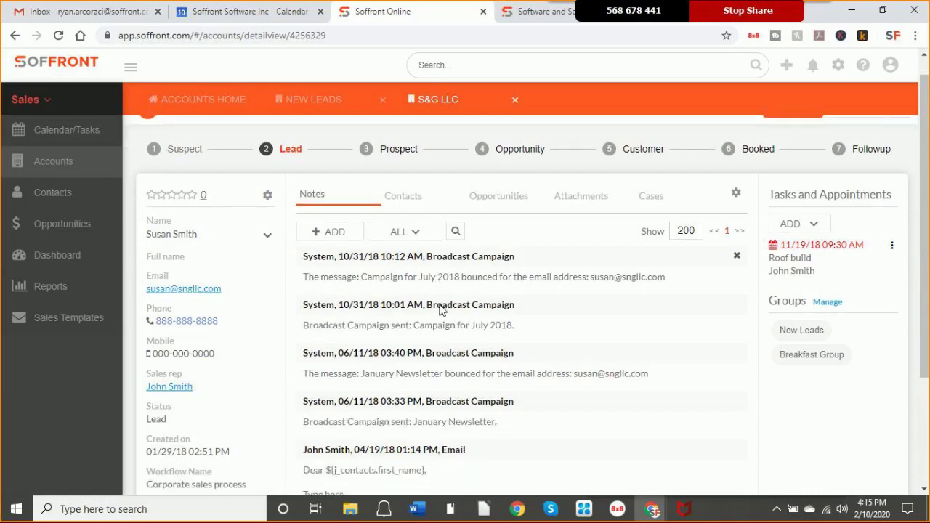
{"action": "scroll", "coordinate": [443, 309], "scroll_direction": "up", "scroll_amount": 1}
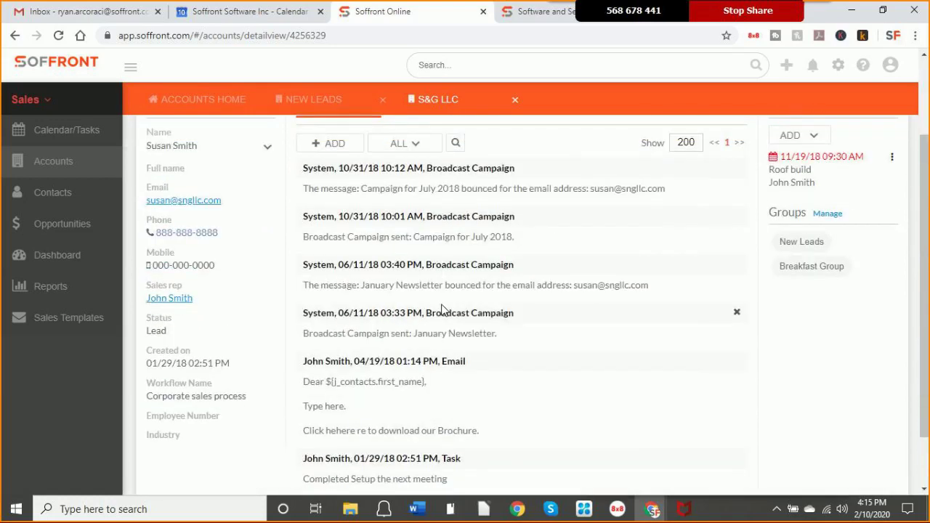
{"action": "scroll", "coordinate": [442, 309], "scroll_direction": "down", "scroll_amount": 1}
{"action": "scroll", "coordinate": [443, 309], "scroll_direction": "up", "scroll_amount": 3}
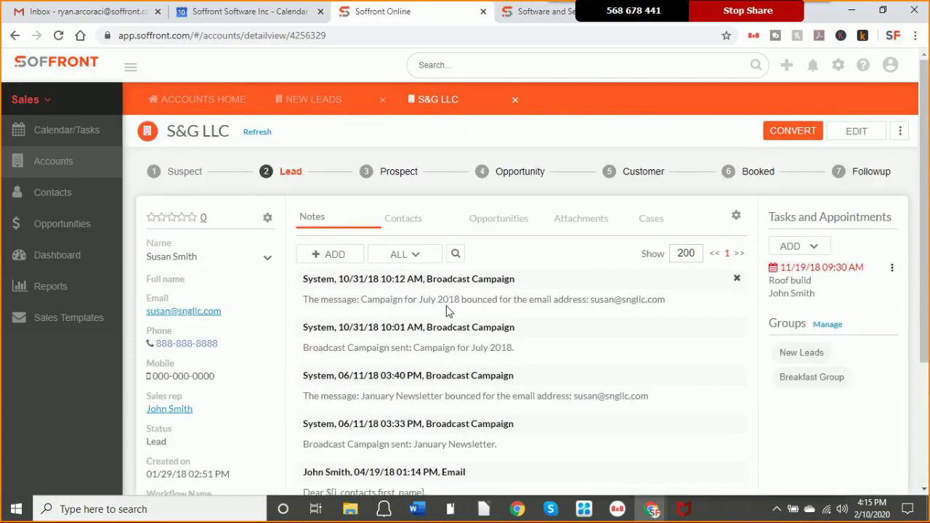
{"action": "scroll", "coordinate": [446, 309], "scroll_direction": "down", "scroll_amount": 3}
{"action": "scroll", "coordinate": [449, 311], "scroll_direction": "up", "scroll_amount": 3}
Add a task to the S&G LLC account for calling its contact, due 02/14/20 at 4:15 PM, and save it
{"action": "left_click", "coordinate": [810, 248]}
{"action": "left_click", "coordinate": [795, 301]}
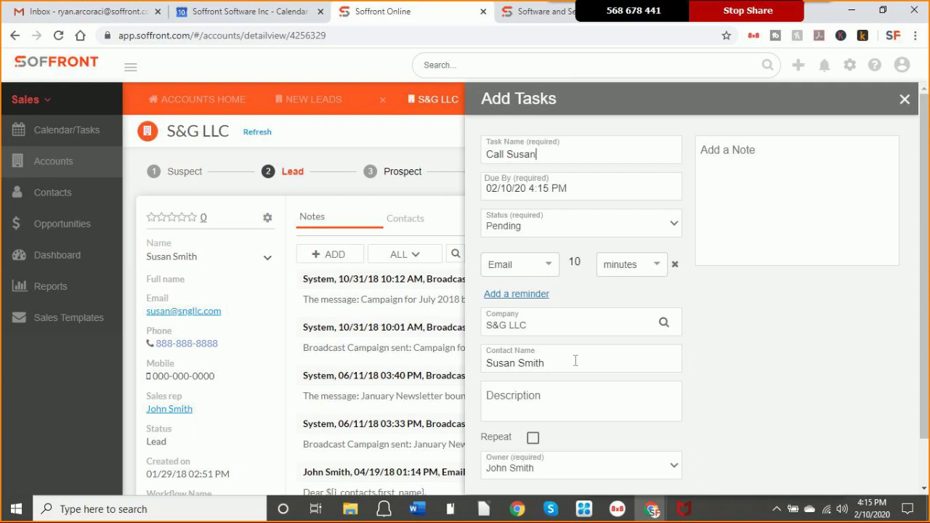
{"action": "left_click", "coordinate": [535, 190]}
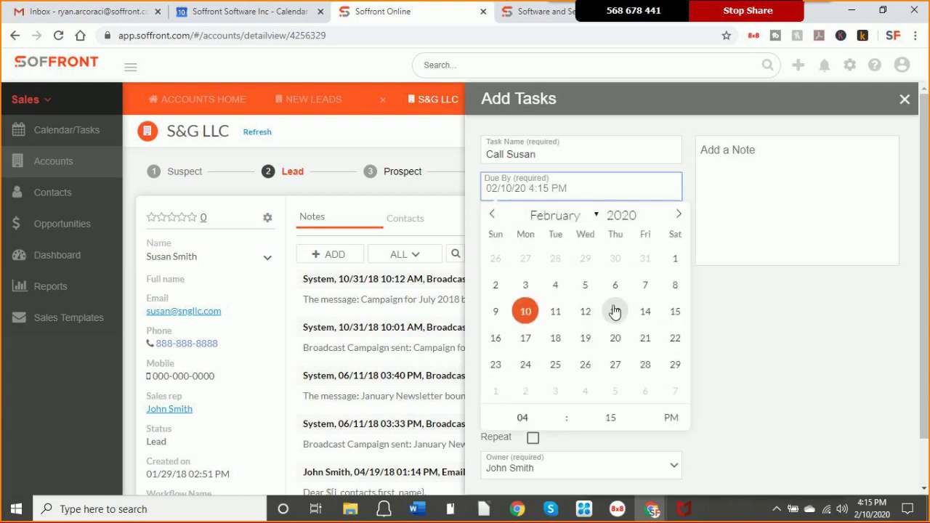
{"action": "left_click", "coordinate": [645, 312]}
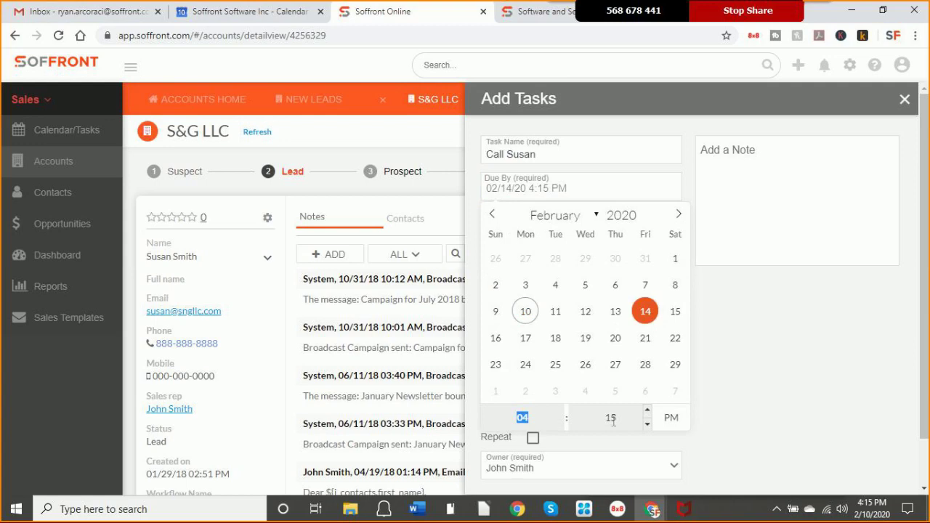
{"action": "left_click", "coordinate": [742, 418]}
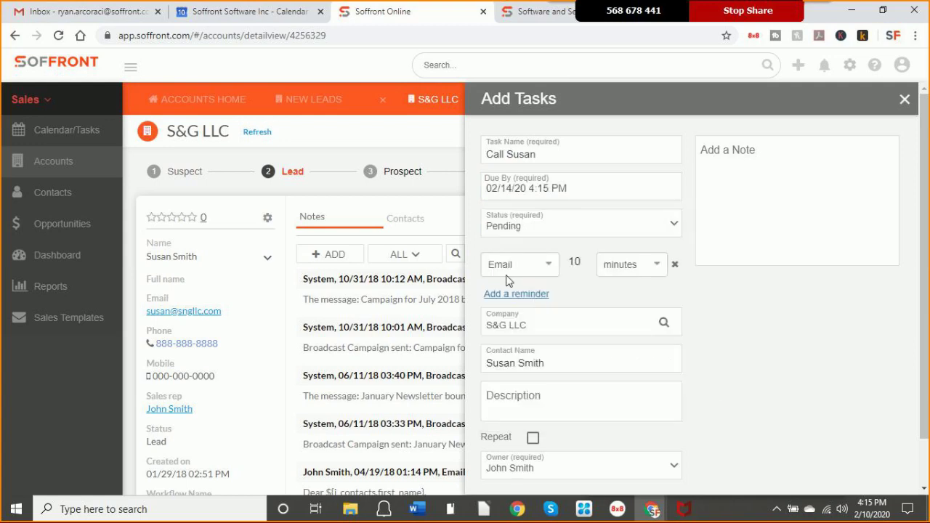
{"action": "scroll", "coordinate": [642, 331], "scroll_direction": "down", "scroll_amount": 1}
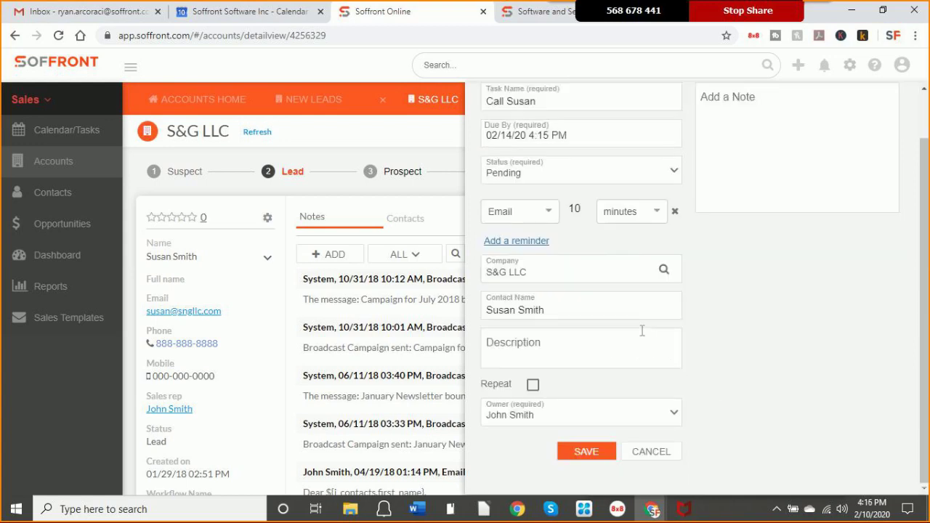
{"action": "left_click", "coordinate": [602, 452]}
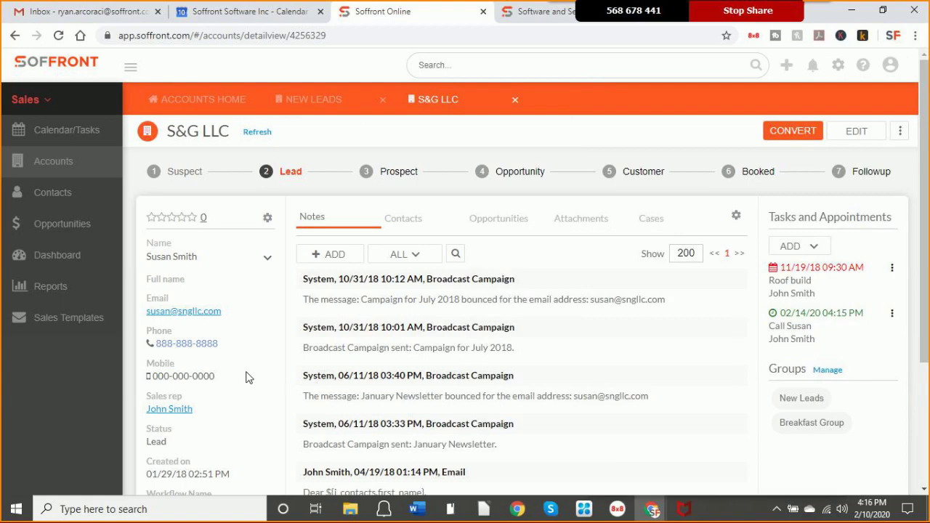
Look over the S&G LLC record, and close both it and the New Leads list
{"action": "scroll", "coordinate": [247, 376], "scroll_direction": "down", "scroll_amount": 2}
{"action": "scroll", "coordinate": [306, 352], "scroll_direction": "up", "scroll_amount": 2}
{"action": "left_click", "coordinate": [514, 102]}
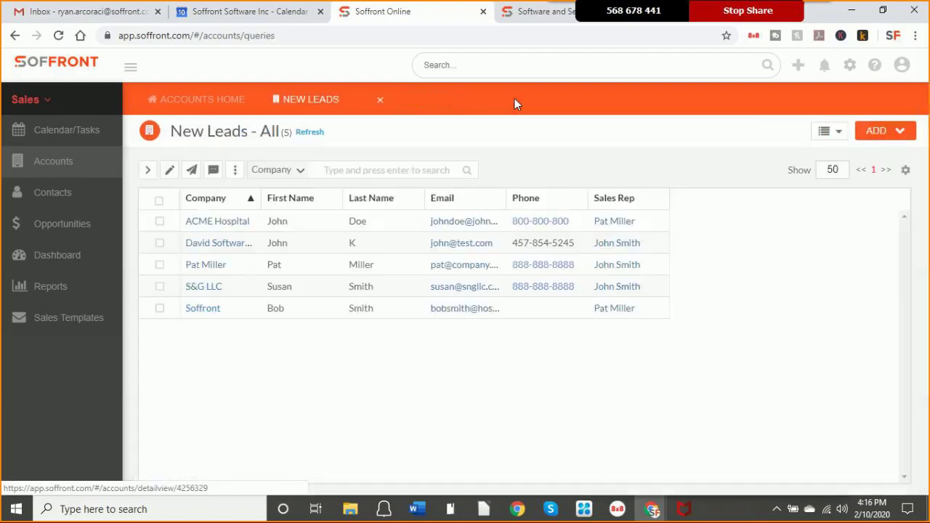
{"action": "left_click", "coordinate": [378, 102]}
Open the Calendar/Tasks page and filter the task list to Future tasks
{"action": "left_click", "coordinate": [70, 131]}
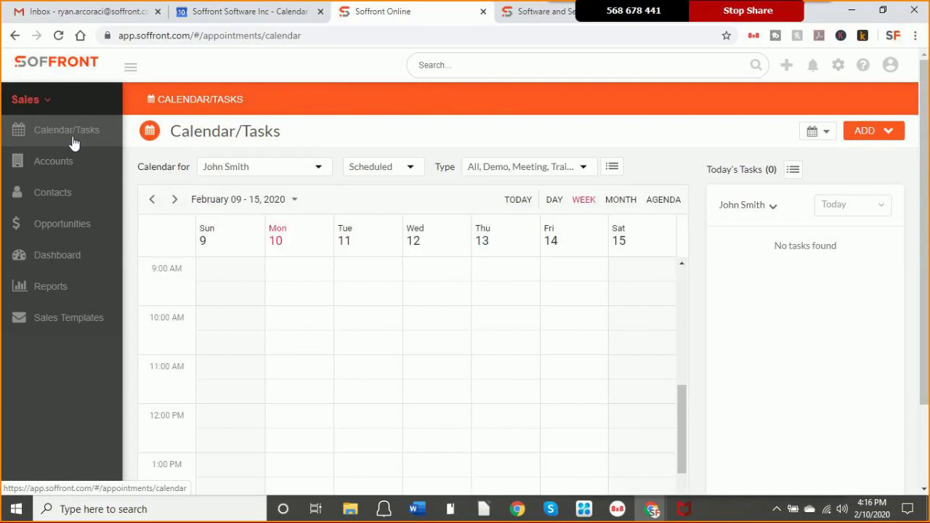
{"action": "left_click", "coordinate": [885, 209]}
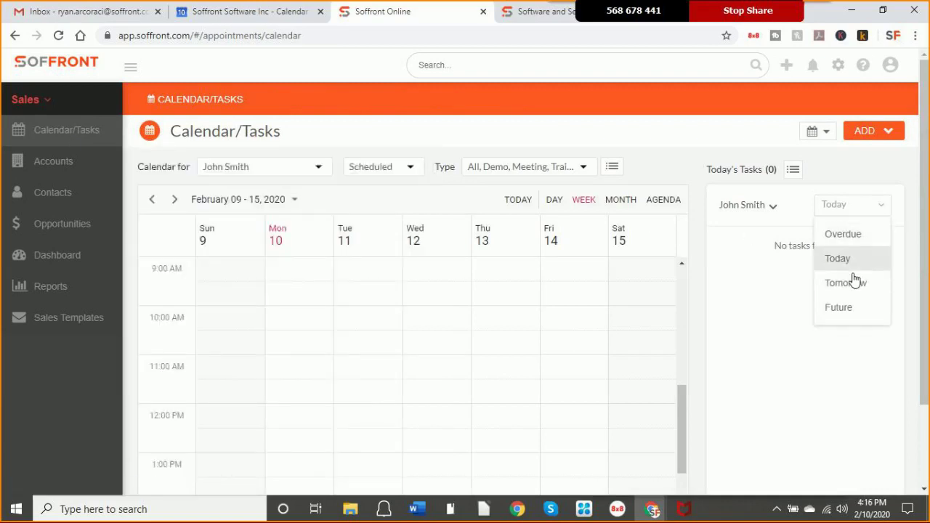
{"action": "left_click", "coordinate": [850, 309]}
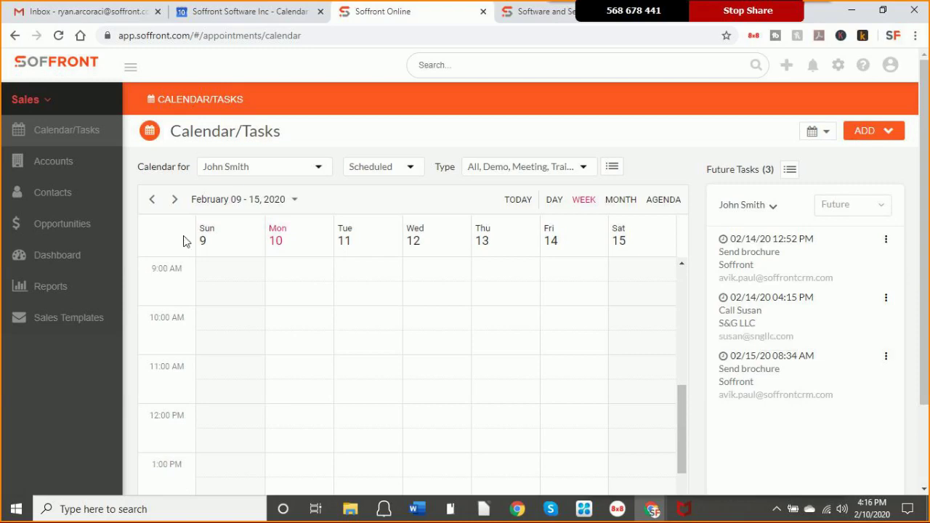
Switch from the Sales module to the Marketing module and look over its available sections
{"action": "left_click", "coordinate": [35, 102]}
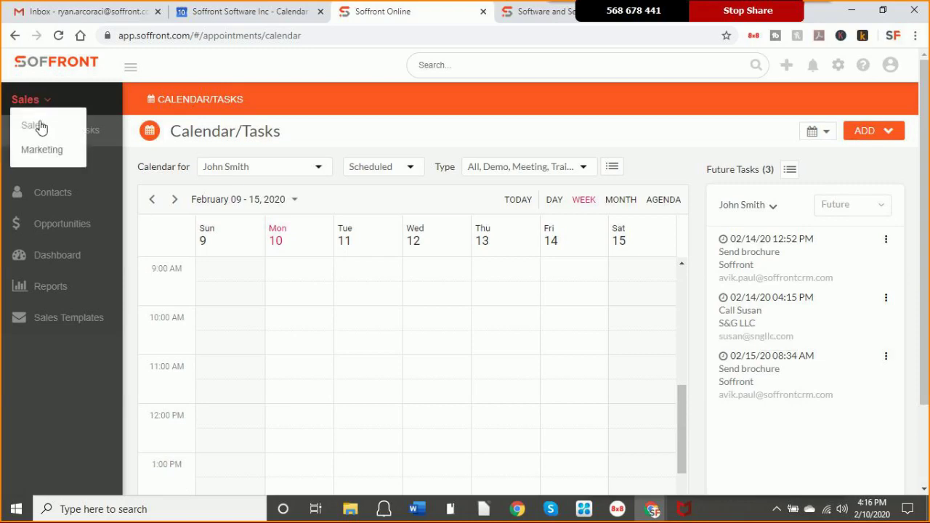
{"action": "left_click", "coordinate": [38, 150]}
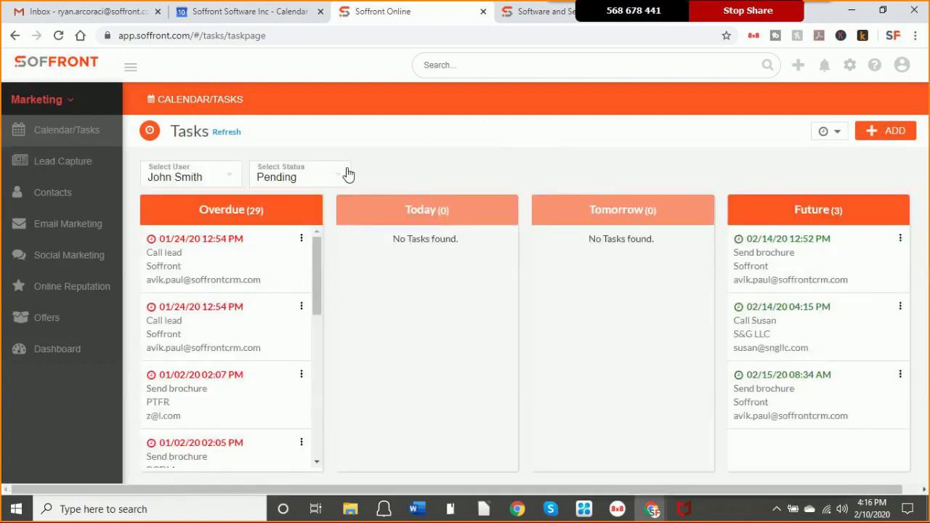
{"action": "mouse_move", "coordinate": [66, 227]}
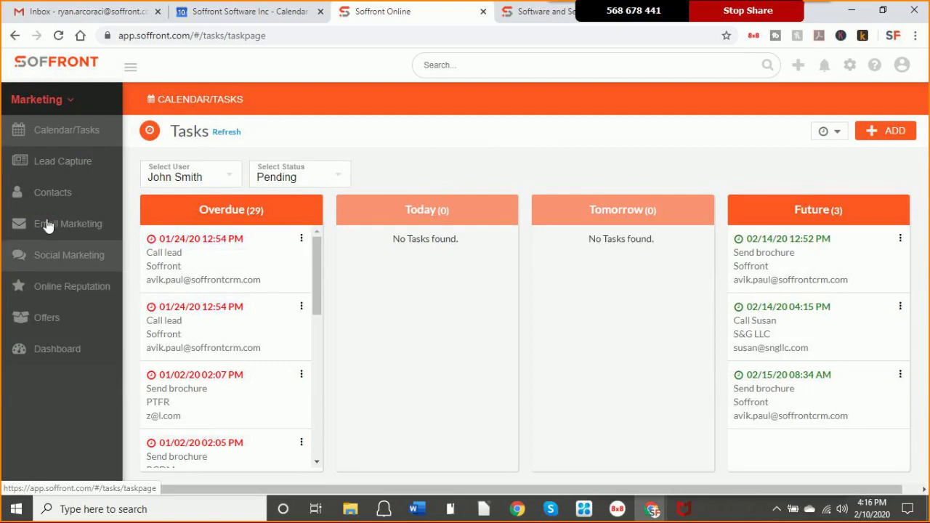
{"action": "mouse_move", "coordinate": [43, 168]}
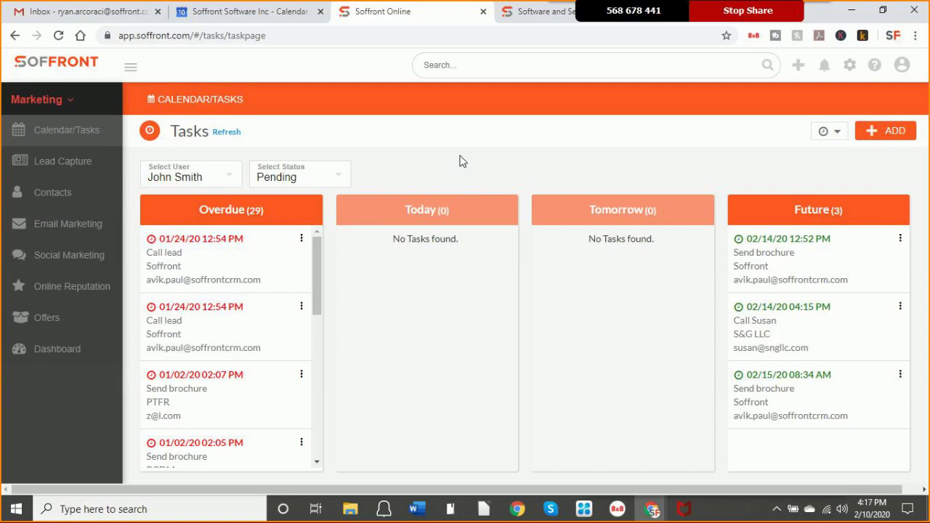
Return to the Soffront pricing page and stop the Moxtra screen share
{"action": "left_click", "coordinate": [536, 13]}
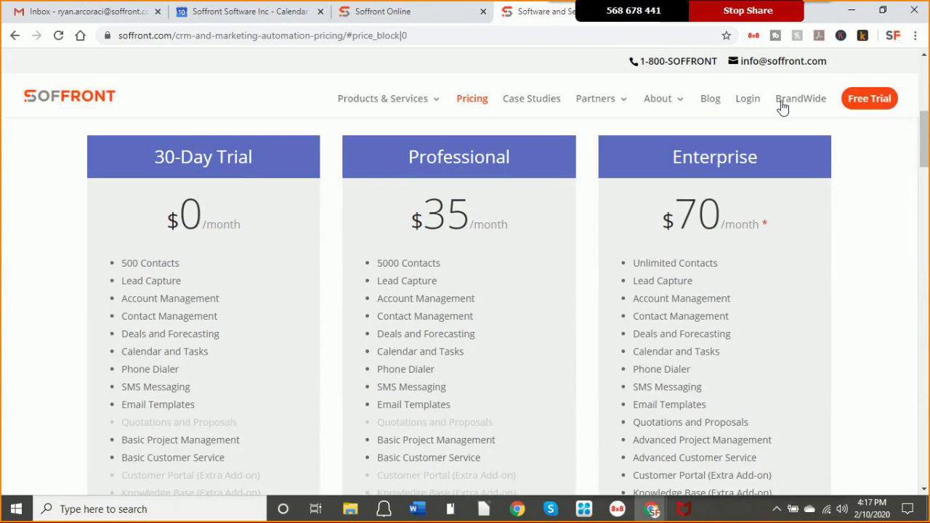
{"action": "mouse_move", "coordinate": [741, 29]}
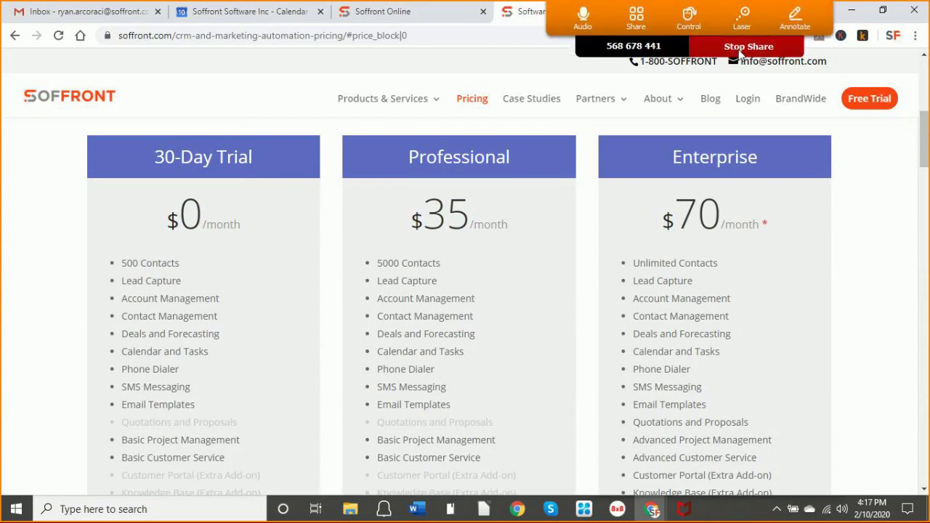
{"action": "left_click", "coordinate": [741, 51]}
{"action": "left_click", "coordinate": [473, 304]}
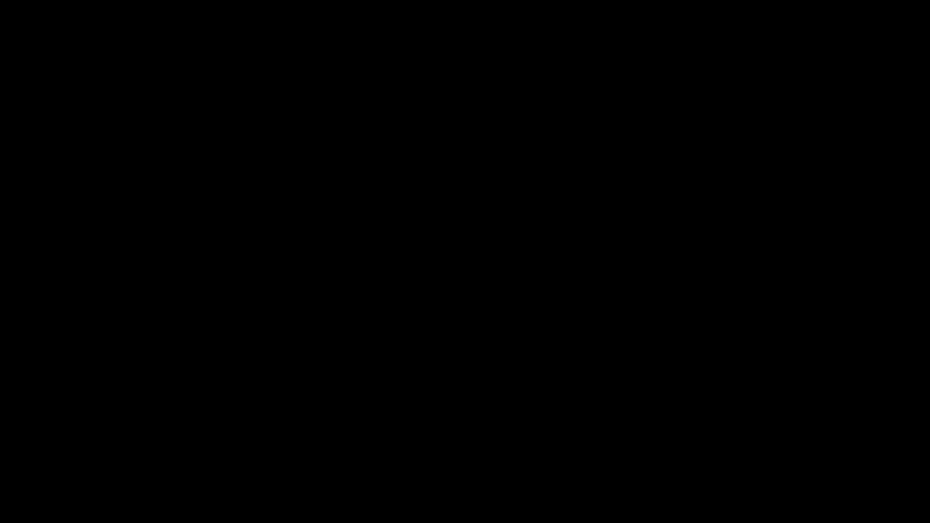